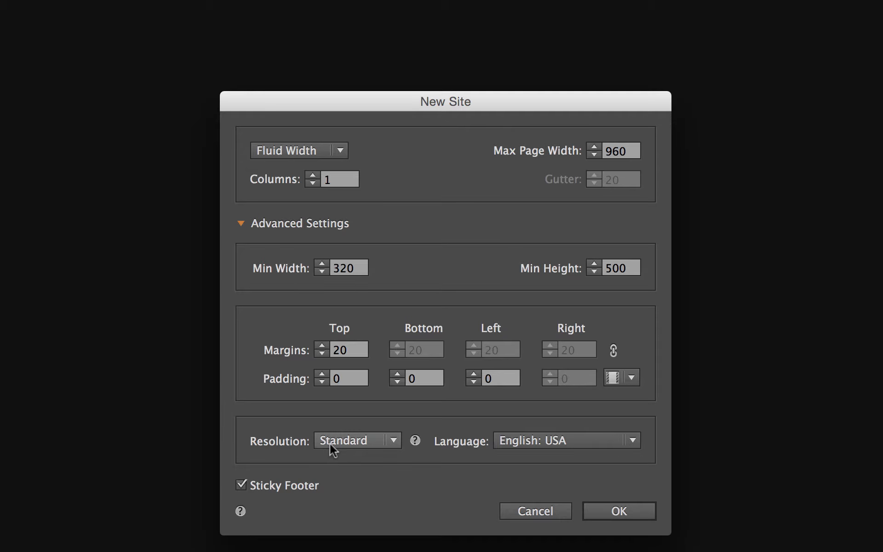
Create a new fluid-width site with 3 columns, keeping the Standard resolution
{"action": "left_click", "coordinate": [329, 443]}
{"action": "left_click", "coordinate": [384, 422]}
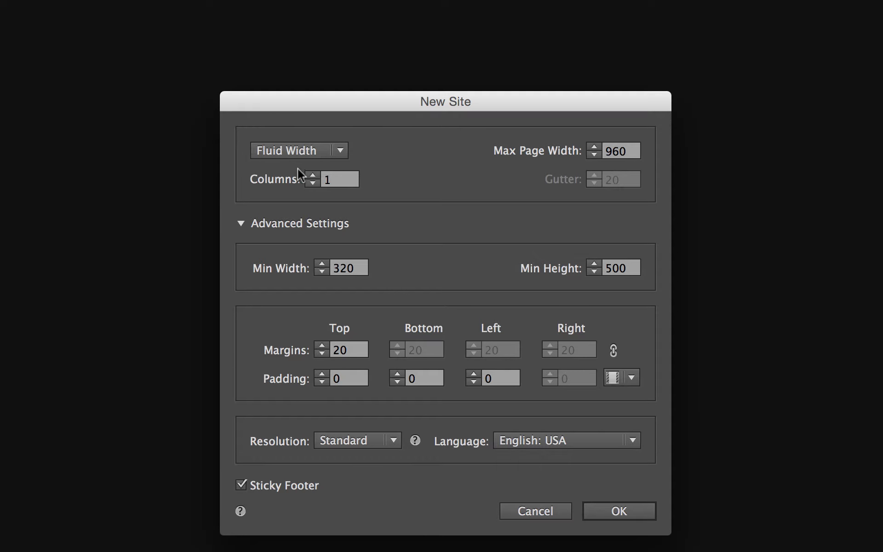
{"action": "left_click", "coordinate": [314, 176]}
{"action": "left_click", "coordinate": [314, 176]}
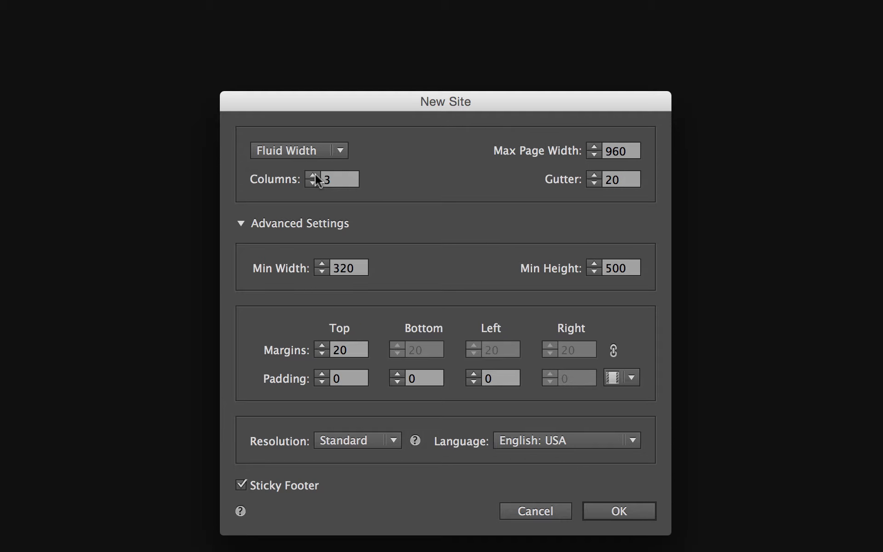
{"action": "left_click", "coordinate": [628, 517]}
Open the Home page for design editing
{"action": "mouse_move", "coordinate": [115, 118]}
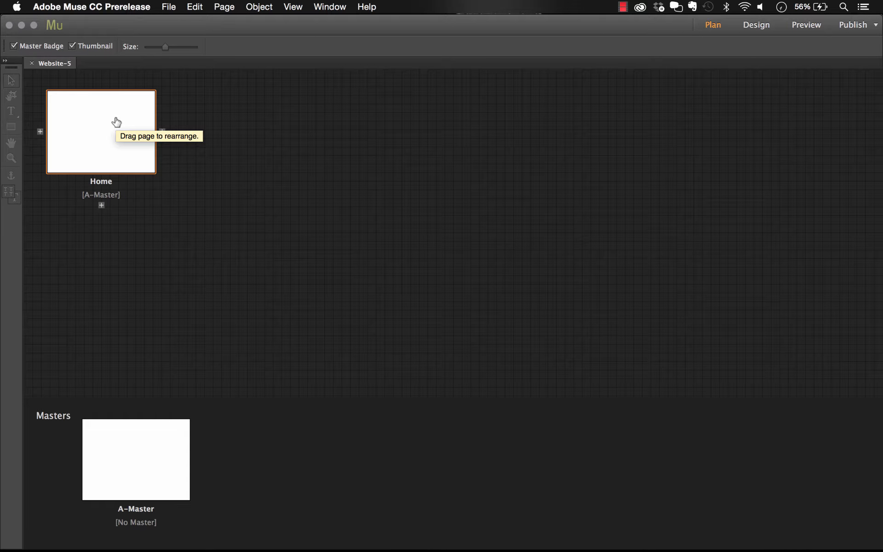
{"action": "double_click", "coordinate": [115, 121]}
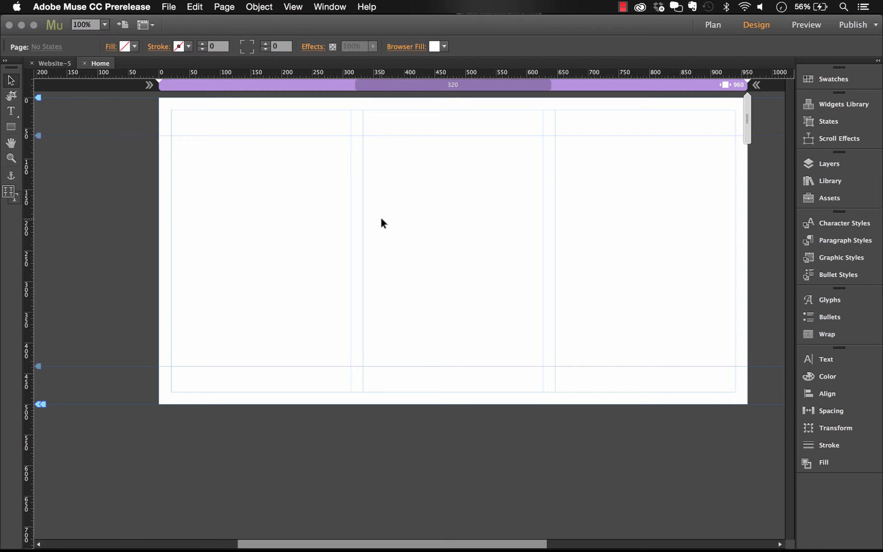
{"action": "left_click_drag", "start_coordinate": [459, 203], "coordinate": [413, 203]}
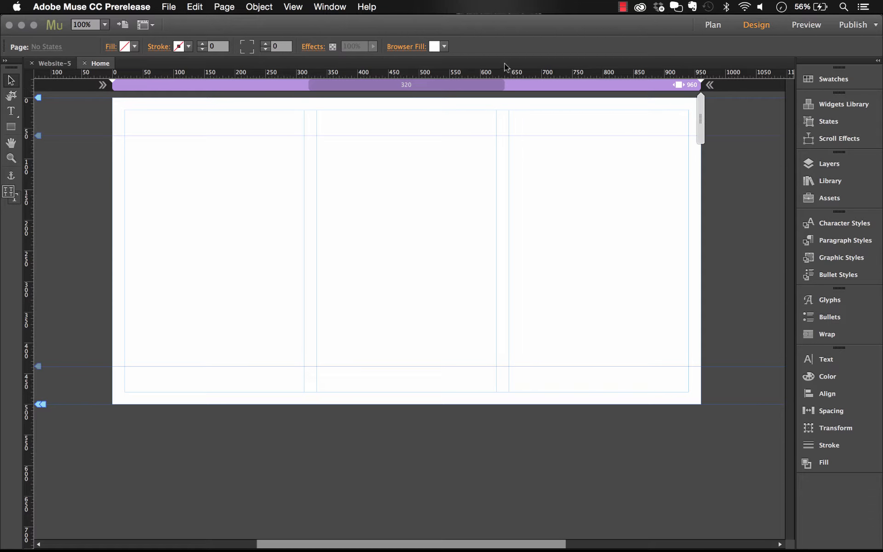
Hide the breakpoint bar above the page and show it again
{"action": "right_click", "coordinate": [541, 74]}
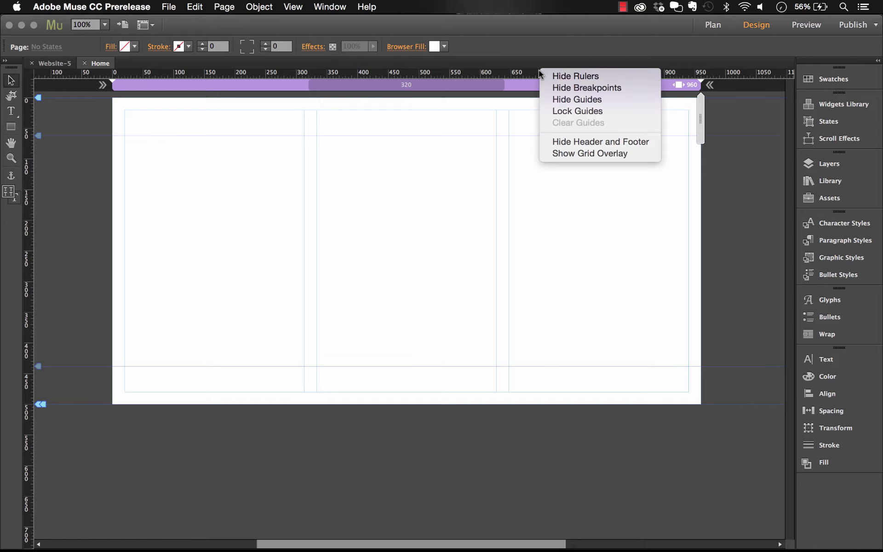
{"action": "left_click", "coordinate": [562, 89]}
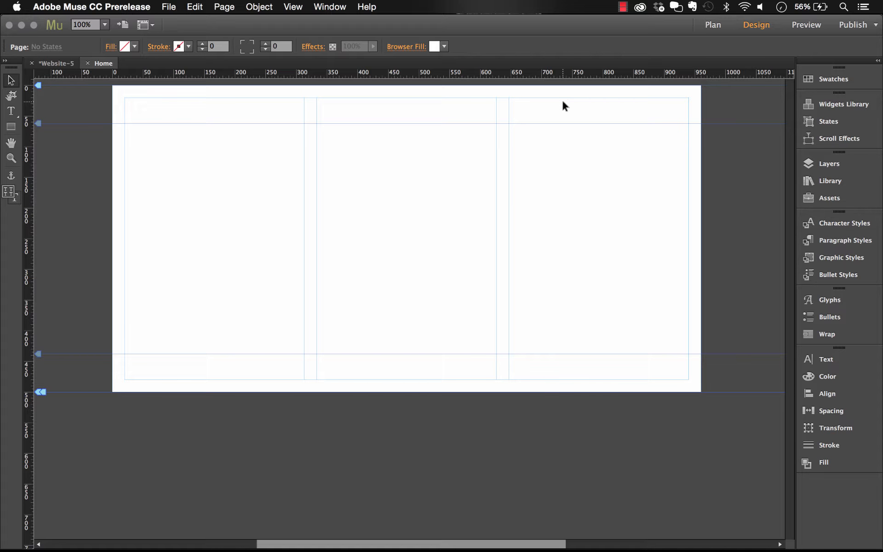
{"action": "right_click", "coordinate": [554, 76]}
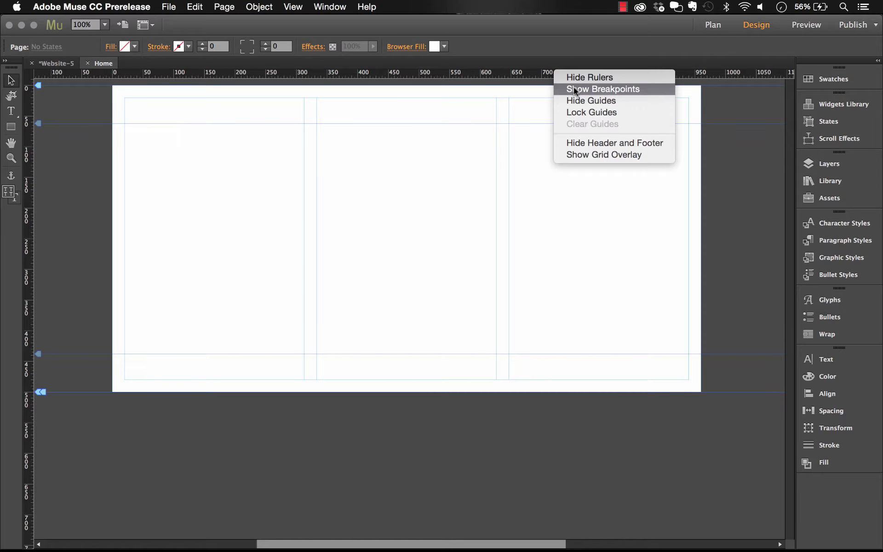
{"action": "left_click", "coordinate": [573, 87]}
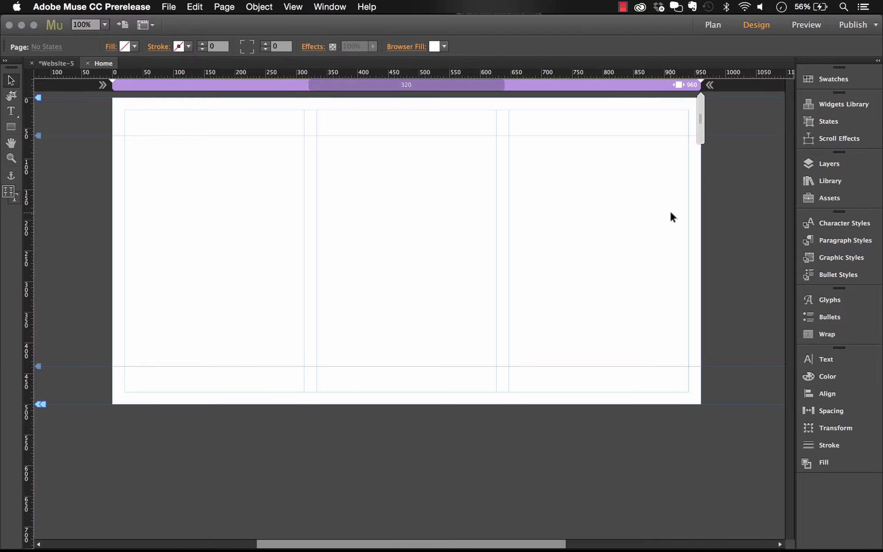
Draw a large rectangle mid-page at about X 229, Y 97 and fill it with medium gray
{"action": "left_click", "coordinate": [11, 126]}
{"action": "left_click_drag", "start_coordinate": [253, 156], "coordinate": [372, 280]}
{"action": "left_click_drag", "start_coordinate": [518, 322], "coordinate": [556, 334]}
{"action": "left_click", "coordinate": [124, 46]}
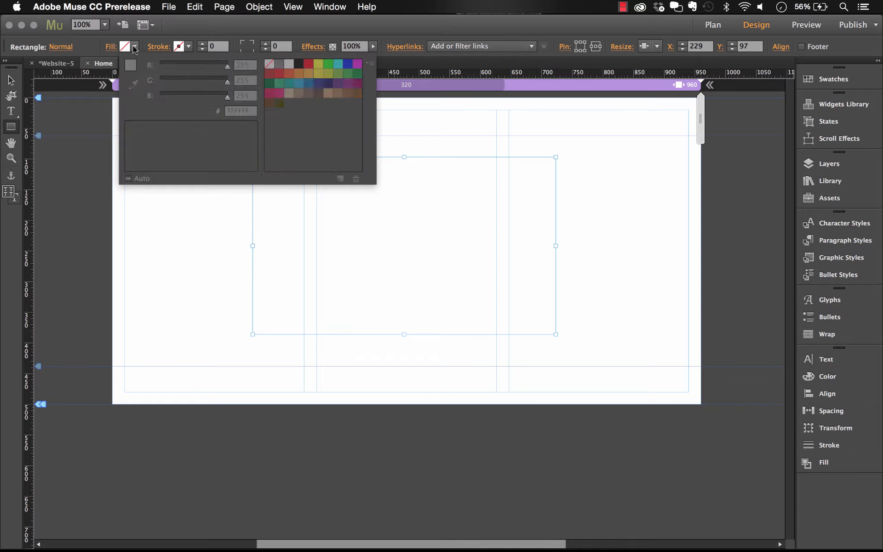
{"action": "left_click", "coordinate": [278, 63]}
Move the gray rectangle slightly so it is horizontally centered on the page, and deselect it
{"action": "left_click", "coordinate": [11, 81]}
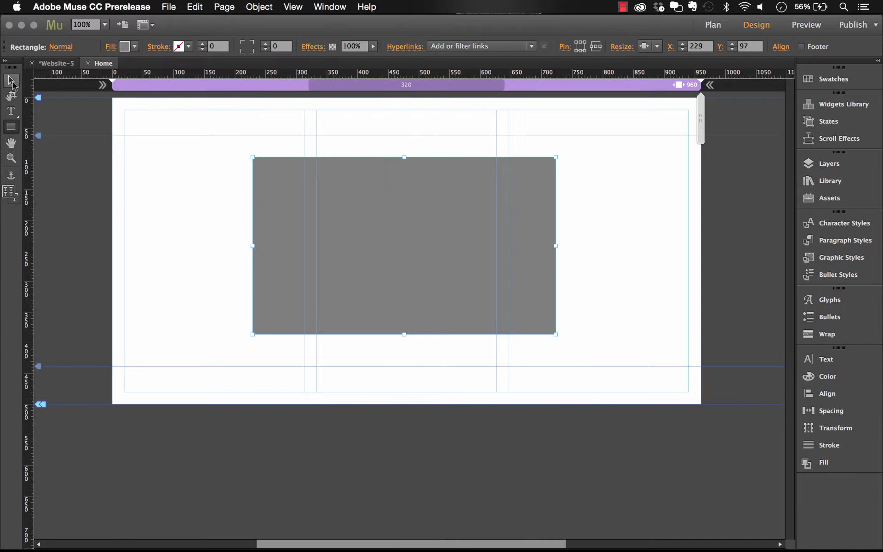
{"action": "left_click", "coordinate": [154, 161]}
{"action": "left_click_drag", "start_coordinate": [522, 164], "coordinate": [522, 170]}
{"action": "left_click", "coordinate": [596, 134]}
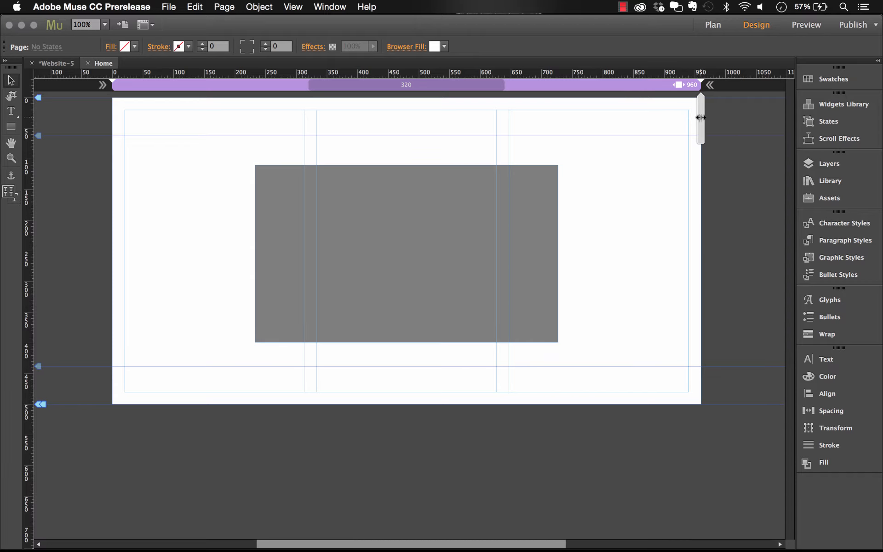
Narrow the page with the scrubber to 696 px and create a new breakpoint at that width
{"action": "left_click_drag", "start_coordinate": [699, 118], "coordinate": [619, 119]}
{"action": "mouse_move", "coordinate": [614, 115]}
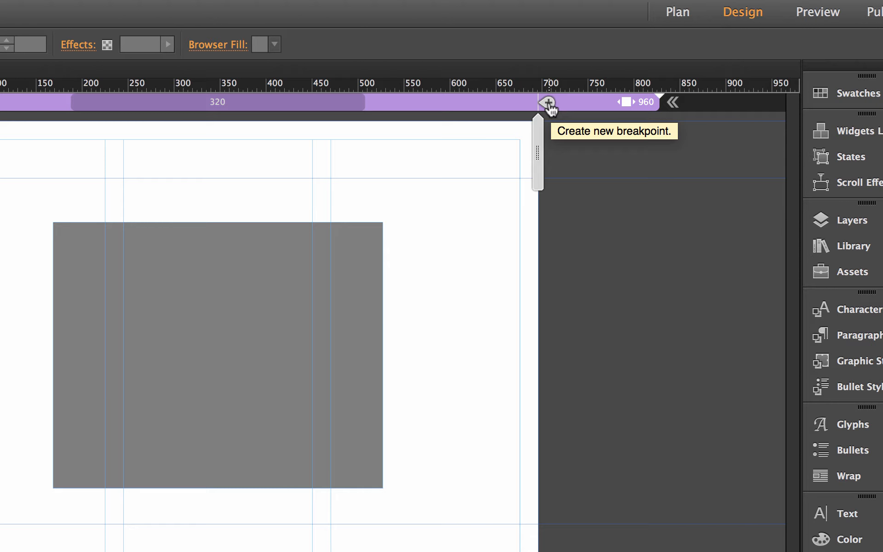
{"action": "left_click", "coordinate": [548, 103]}
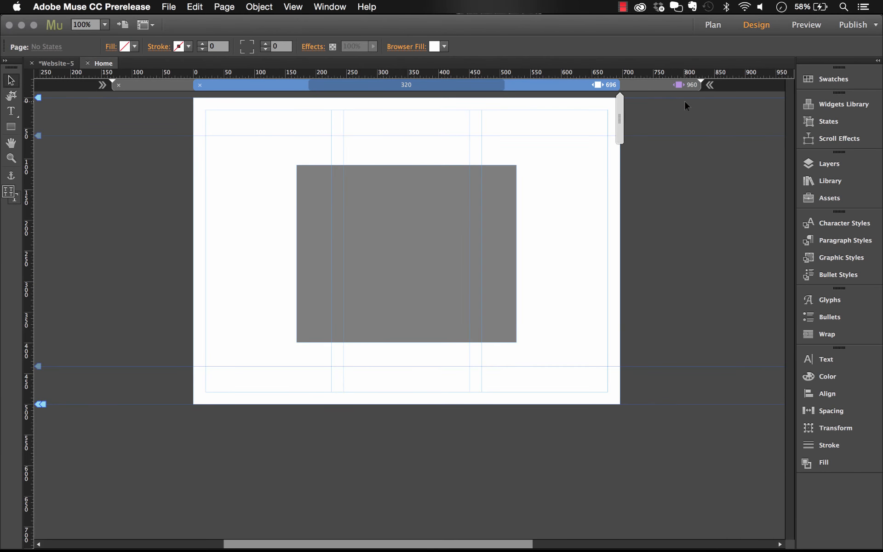
Set the new breakpoint's width to 690 in its properties, keeping the Blue breakpoint color
{"action": "right_click", "coordinate": [608, 85]}
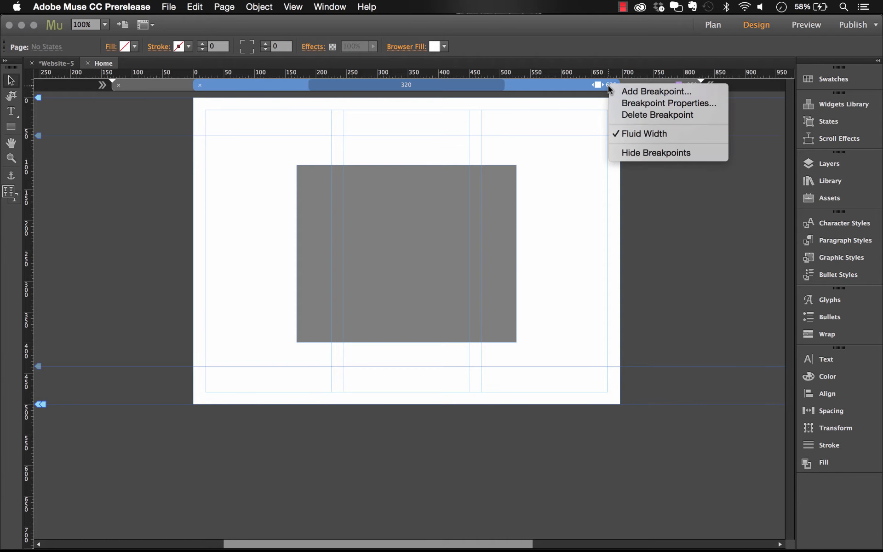
{"action": "left_click", "coordinate": [638, 104]}
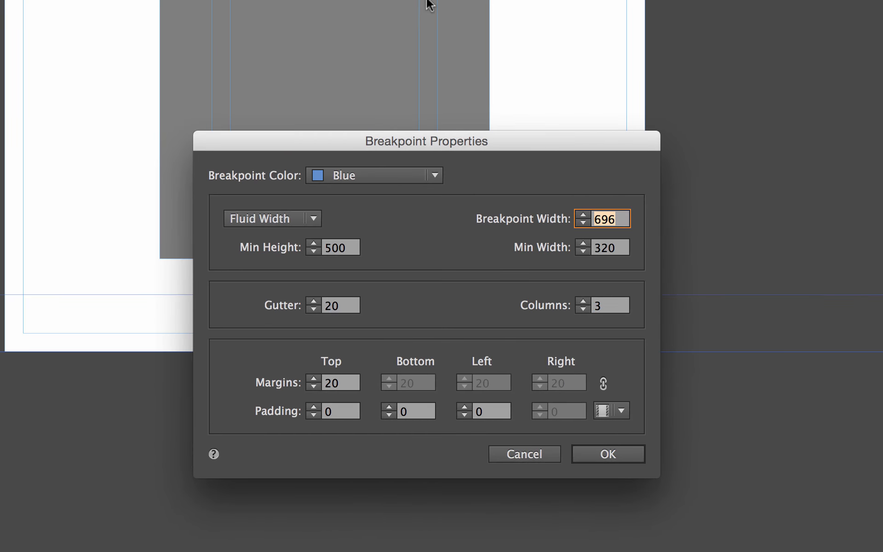
{"action": "left_click", "coordinate": [355, 171]}
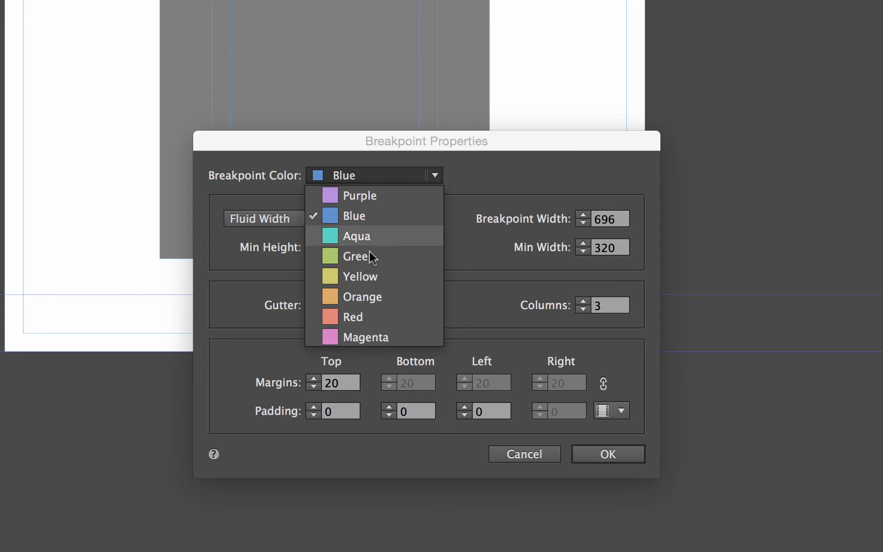
{"action": "left_click", "coordinate": [439, 156]}
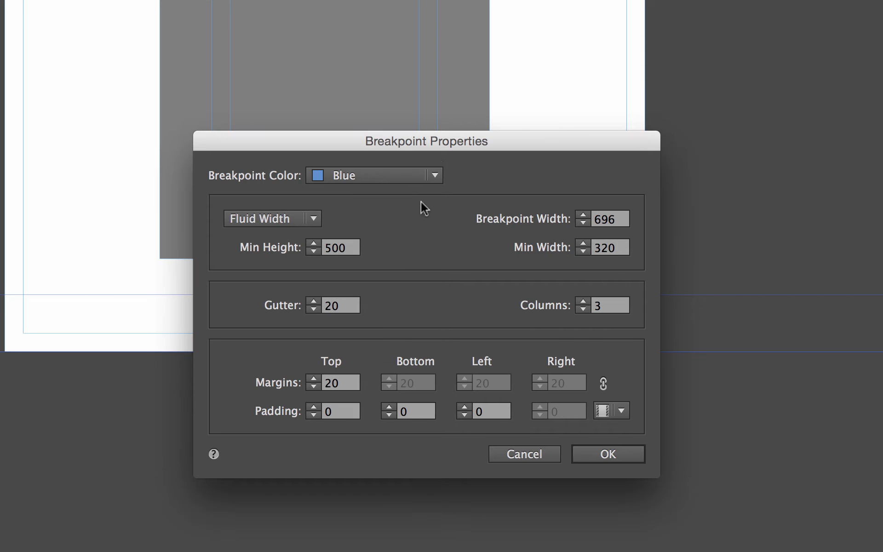
{"action": "left_click", "coordinate": [586, 223]}
{"action": "left_click", "coordinate": [585, 224]}
{"action": "left_click", "coordinate": [585, 224]}
{"action": "left_click", "coordinate": [585, 224]}
{"action": "left_click", "coordinate": [585, 224]}
{"action": "left_click", "coordinate": [586, 224]}
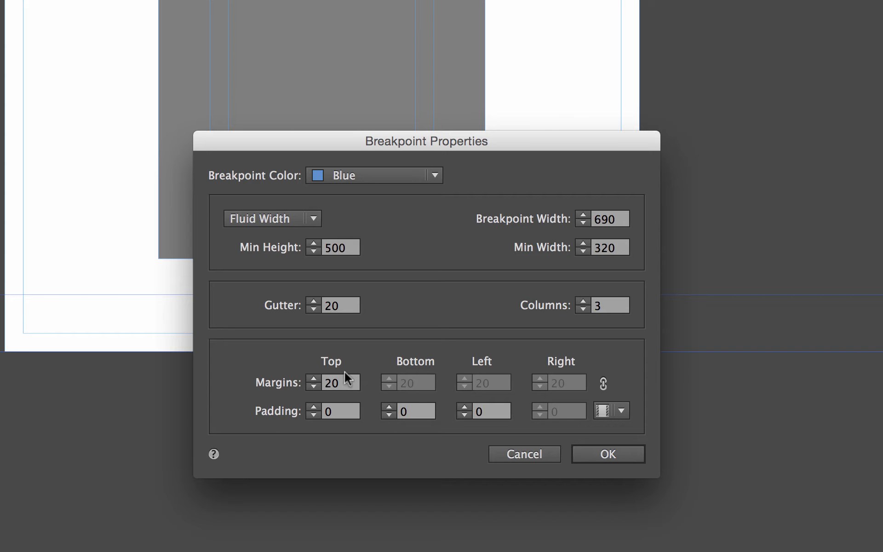
{"action": "left_click", "coordinate": [613, 455]}
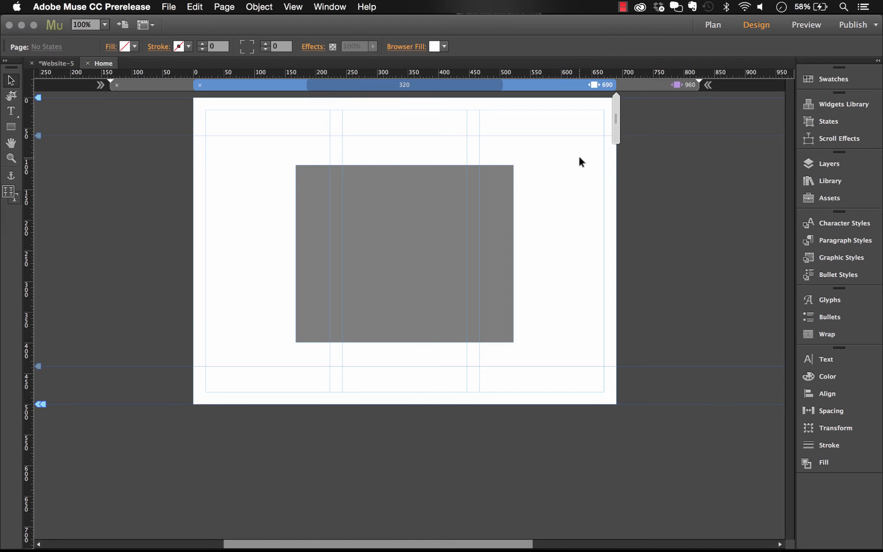
Delete the 690 px breakpoint and undo the deletion
{"action": "right_click", "coordinate": [581, 87]}
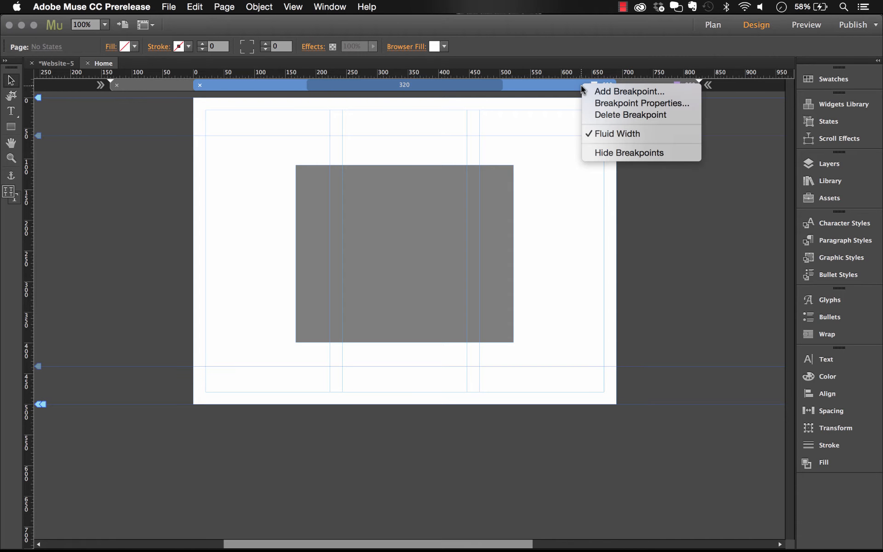
{"action": "left_click", "coordinate": [611, 115]}
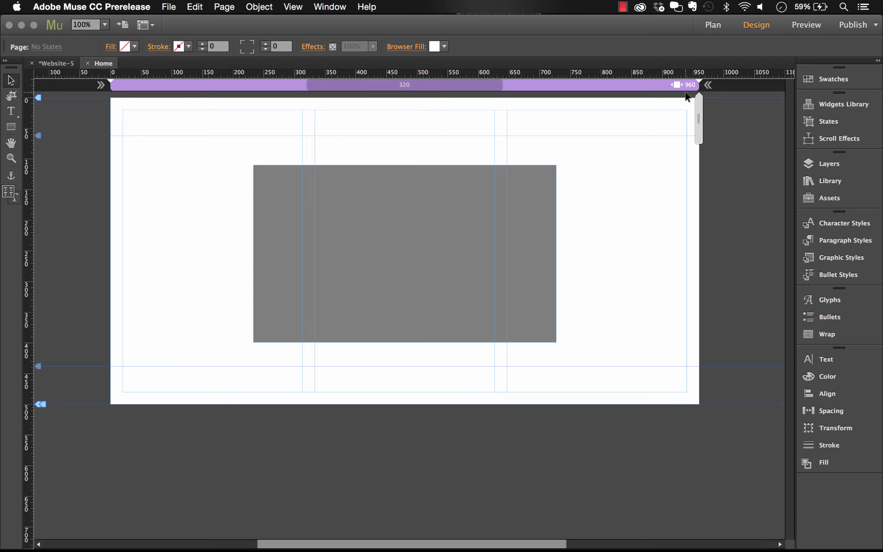
{"action": "key", "text": "super+z"}
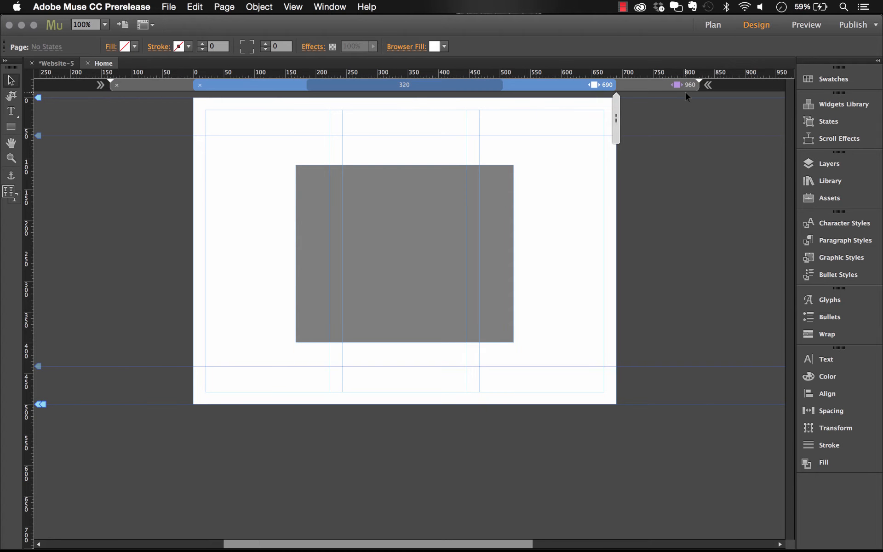
Check the layout between the two breakpoints at about 800 px page width, then jump to the 960 px breakpoint
{"action": "right_click", "coordinate": [615, 112]}
{"action": "left_click", "coordinate": [639, 114]}
{"action": "left_click_drag", "start_coordinate": [639, 111], "coordinate": [652, 109]}
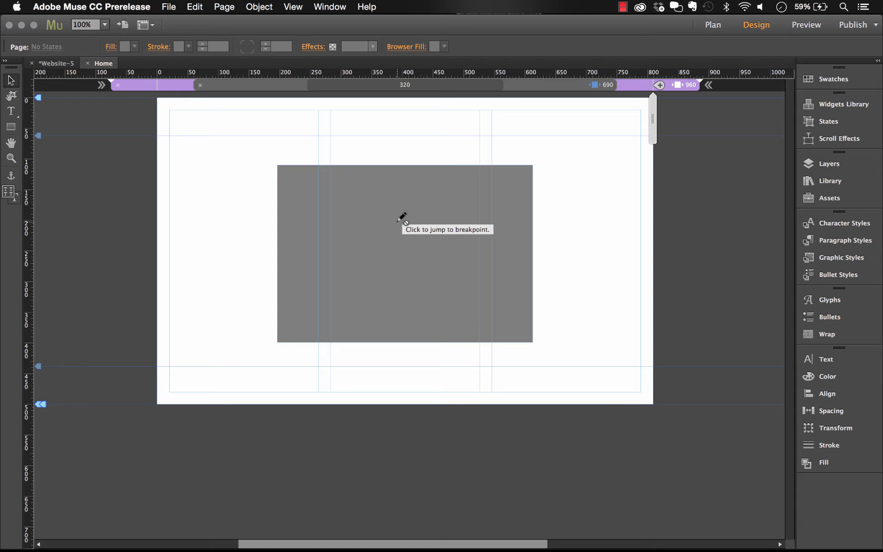
{"action": "left_click", "coordinate": [402, 218]}
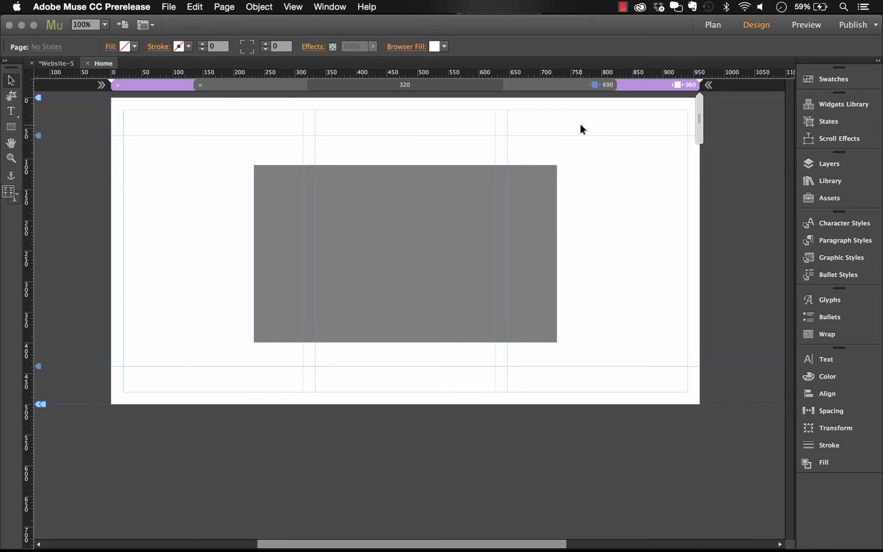
Switch to the 690 px breakpoint, check the layout at about 500 px width, and jump back to that breakpoint
{"action": "left_click", "coordinate": [605, 86]}
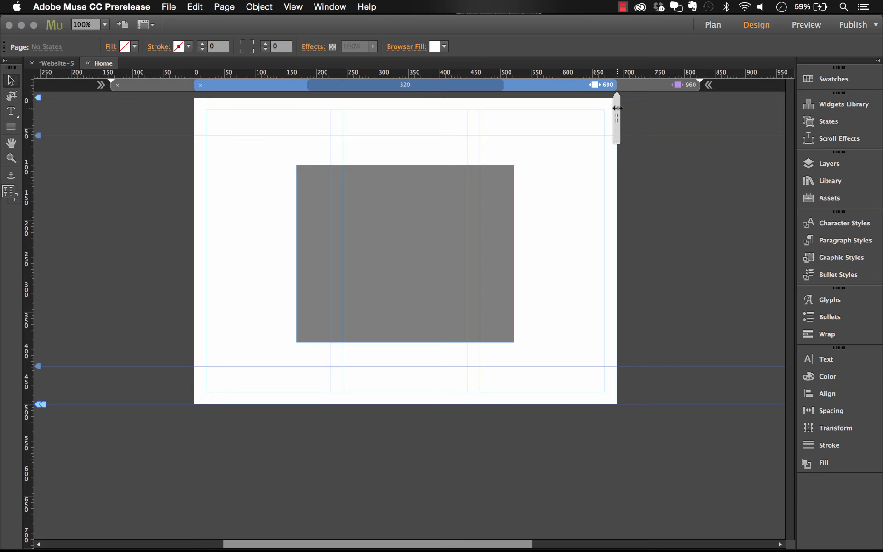
{"action": "left_click_drag", "start_coordinate": [617, 108], "coordinate": [559, 108]}
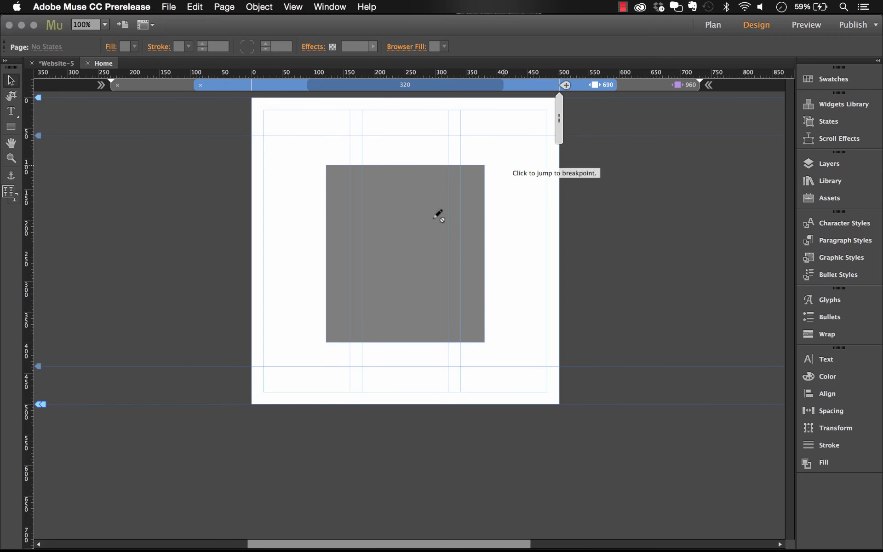
{"action": "left_click", "coordinate": [407, 228]}
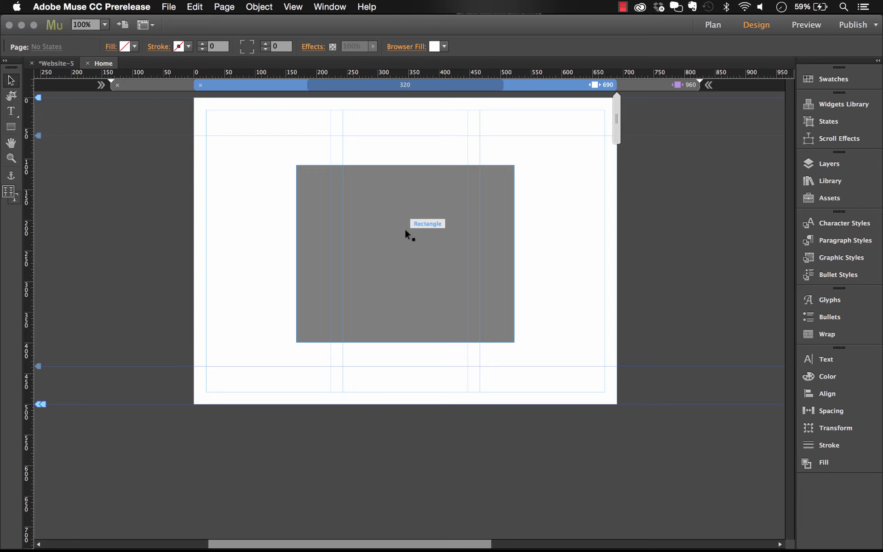
Narrow the page to 446 px and create a third breakpoint at that width
{"action": "left_click_drag", "start_coordinate": [619, 112], "coordinate": [542, 123]}
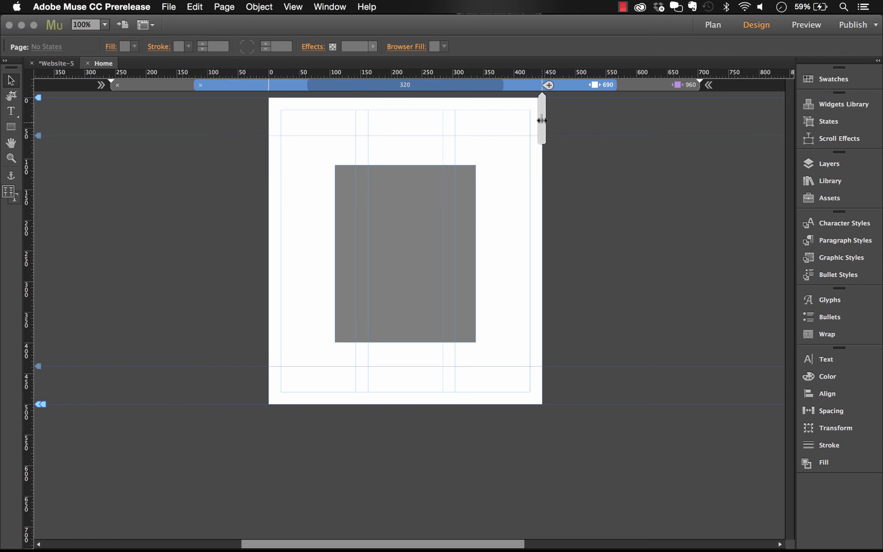
{"action": "left_click", "coordinate": [549, 85]}
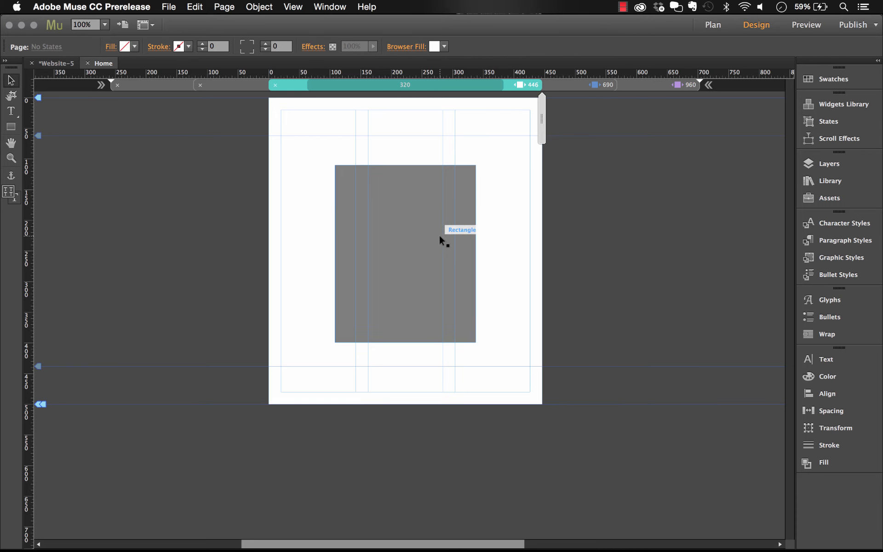
Switch to the 960 px breakpoint, check how the page behaves when widened beyond it, and return to the breakpoint
{"action": "left_click", "coordinate": [660, 85]}
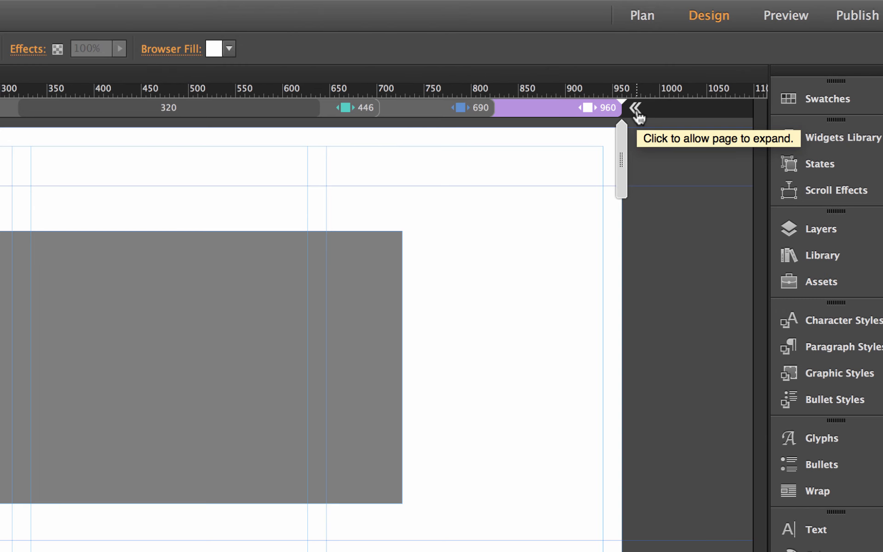
{"action": "right_click", "coordinate": [622, 152]}
{"action": "key", "text": "Escape"}
{"action": "left_click_drag", "start_coordinate": [619, 156], "coordinate": [696, 145]}
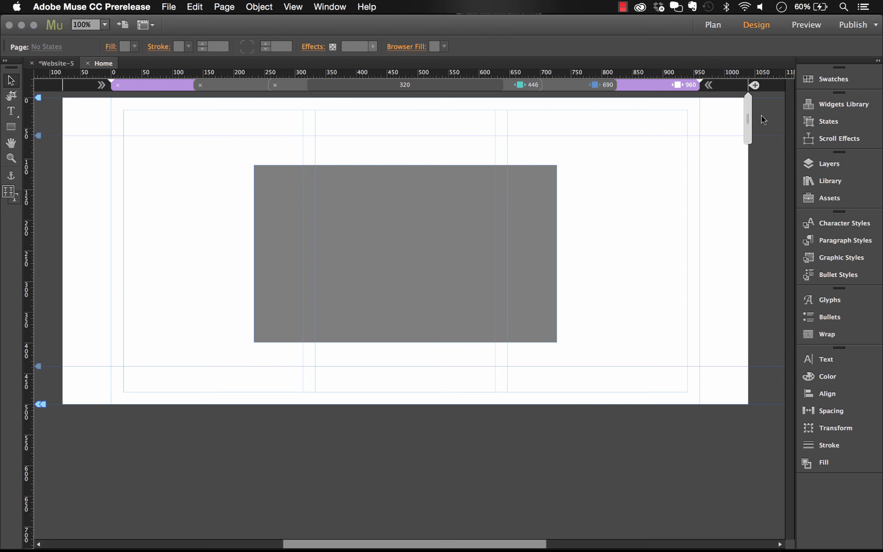
{"action": "left_click_drag", "start_coordinate": [748, 118], "coordinate": [698, 121]}
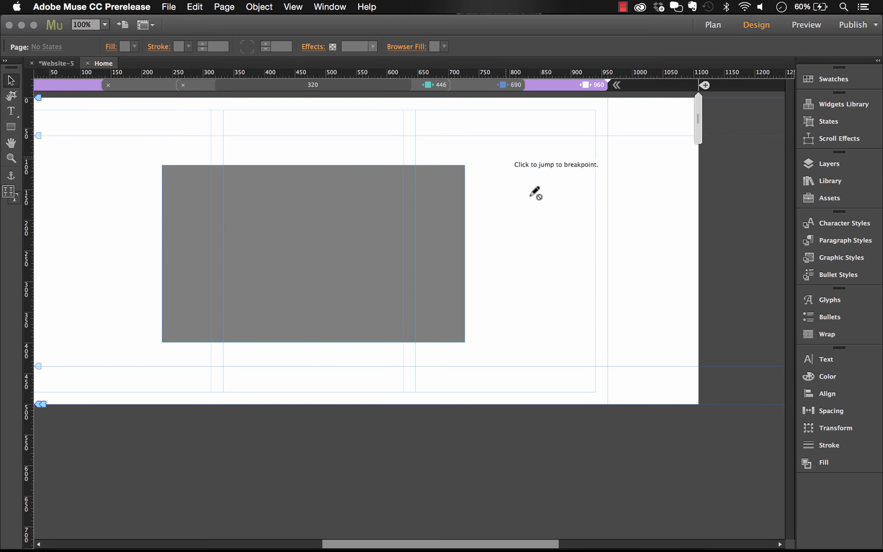
{"action": "left_click", "coordinate": [559, 88]}
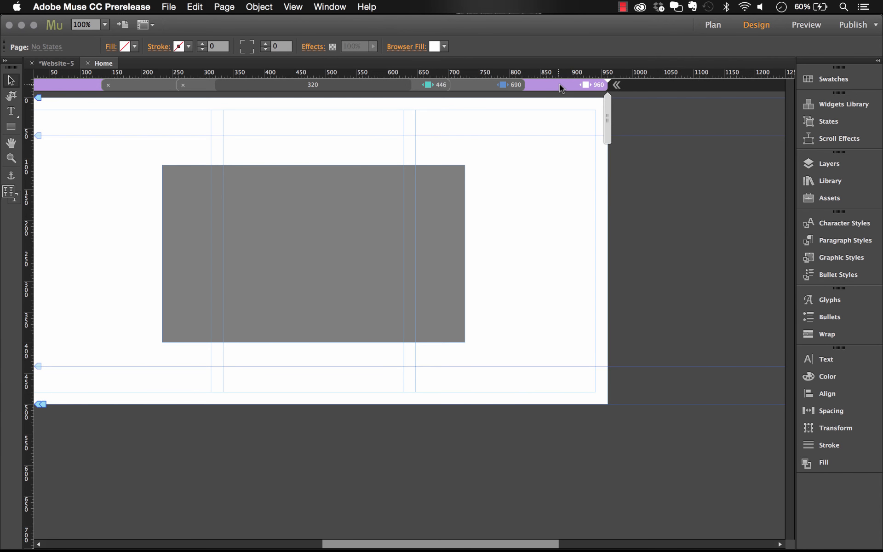
Allow the page to expand beyond the 960 px maximum width and test it at about 1380 px wide
{"action": "left_click", "coordinate": [616, 86]}
{"action": "left_click_drag", "start_coordinate": [612, 120], "coordinate": [731, 118]}
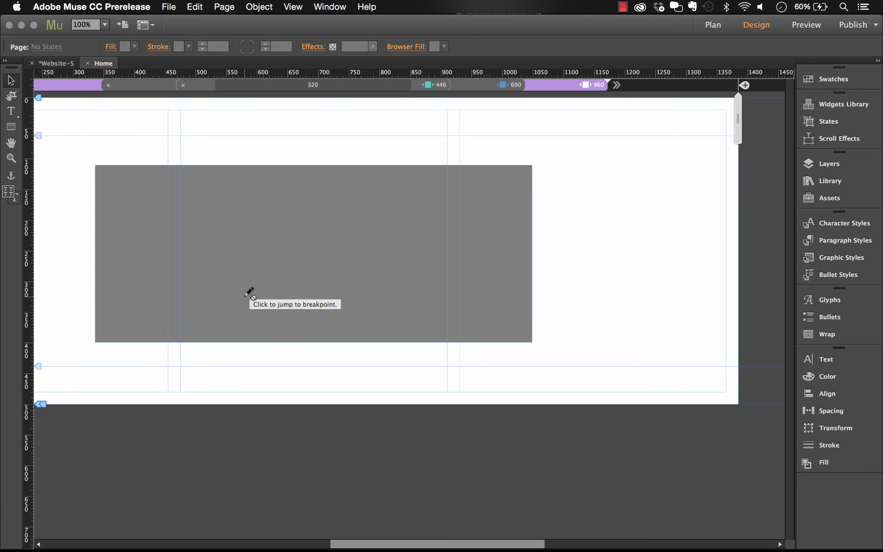
Set the page view to 75% zoom and return to the 960 px breakpoint
{"action": "scroll", "coordinate": [74, 285], "scroll_direction": "left", "scroll_amount": 2}
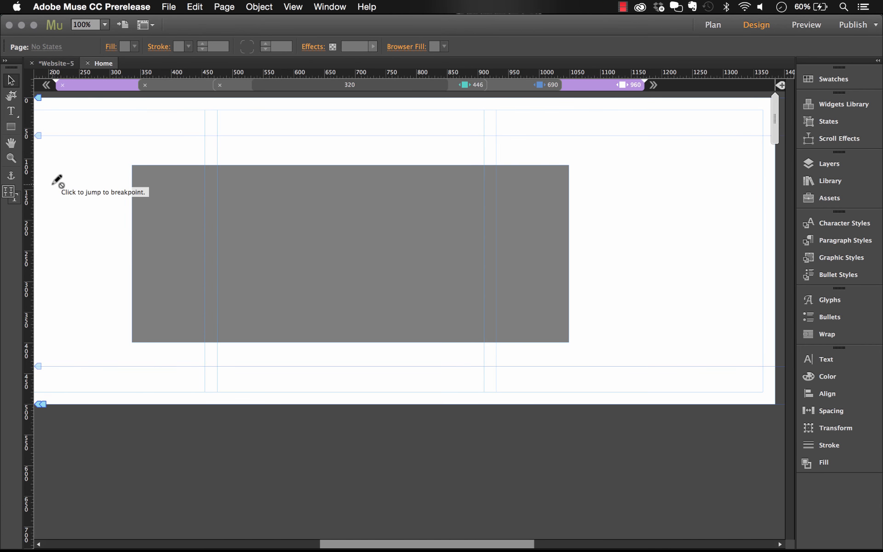
{"action": "left_click", "coordinate": [105, 25]}
{"action": "left_click", "coordinate": [119, 48]}
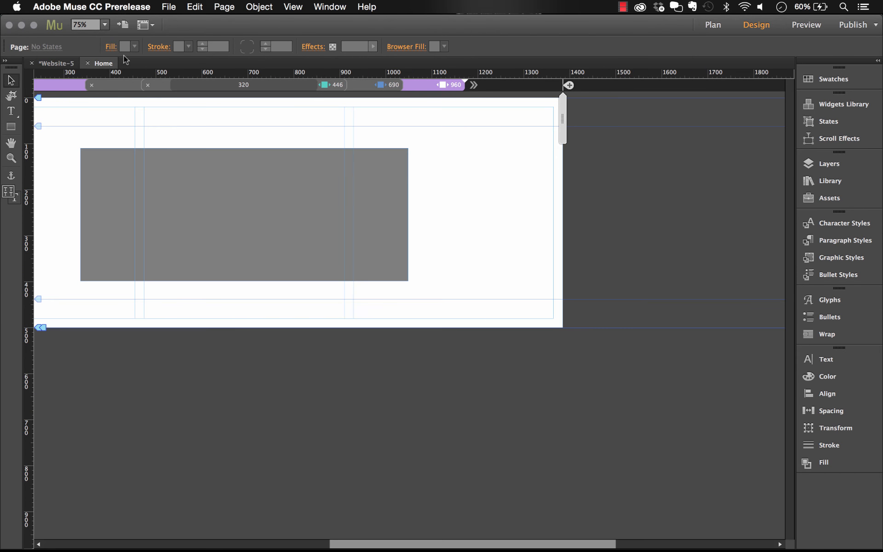
{"action": "left_click", "coordinate": [441, 86]}
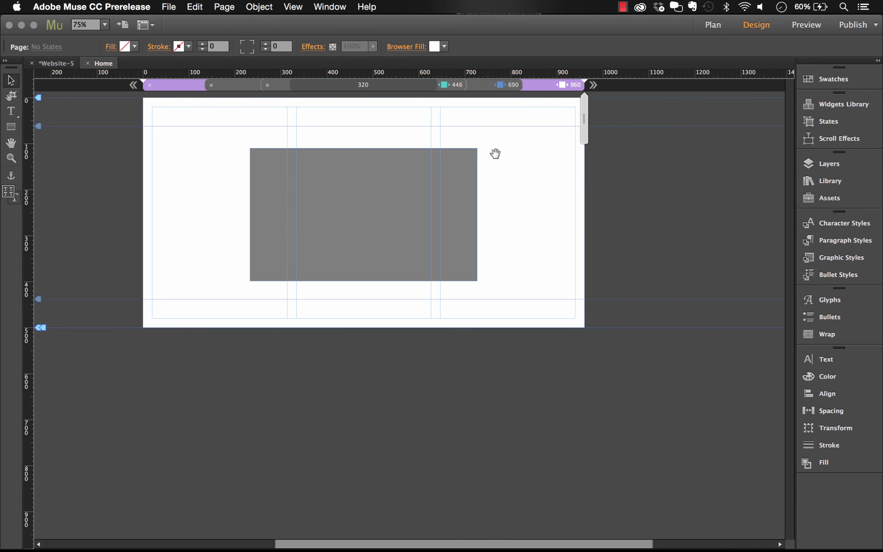
Narrow the grey rectangle to about 270 px wide and move it to the first column, aligned with the left margin and header guide
{"action": "left_click", "coordinate": [454, 178]}
{"action": "left_click_drag", "start_coordinate": [538, 234], "coordinate": [280, 223]}
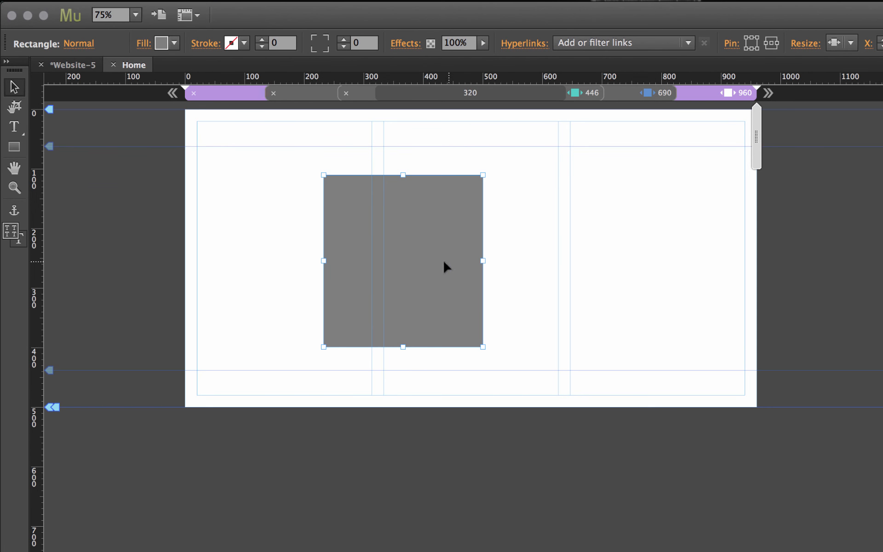
{"action": "left_click_drag", "start_coordinate": [322, 247], "coordinate": [321, 237]}
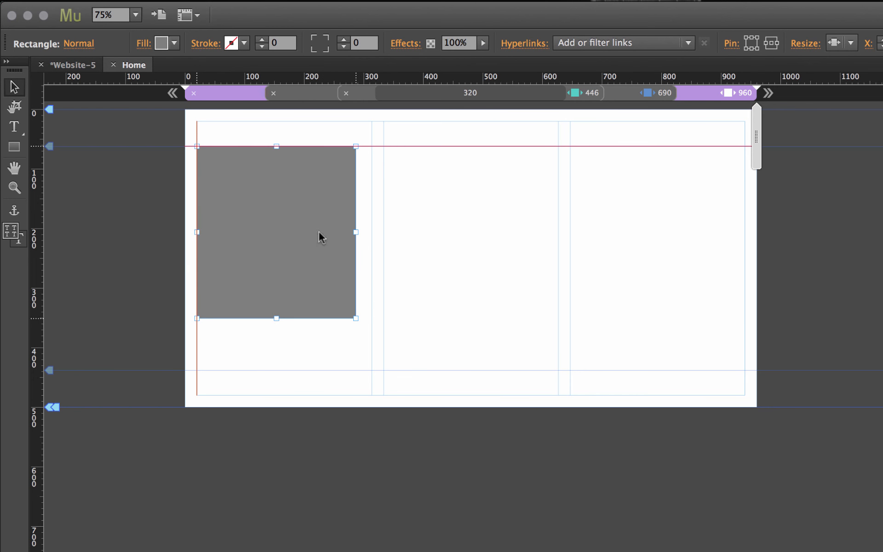
Fit the rectangle to the first column's width and place copies of it in the second and third columns
{"action": "left_click", "coordinate": [359, 321]}
{"action": "left_click", "coordinate": [352, 316]}
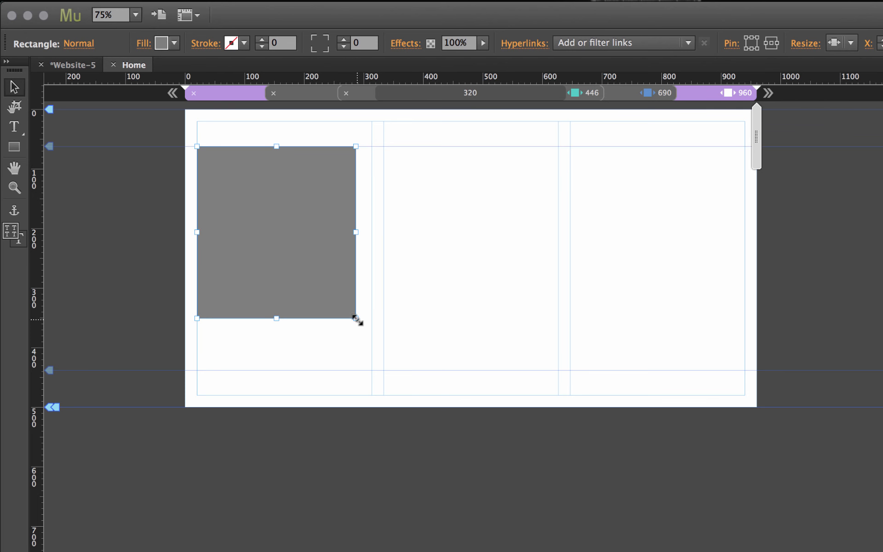
{"action": "left_click_drag", "start_coordinate": [357, 318], "coordinate": [372, 322]}
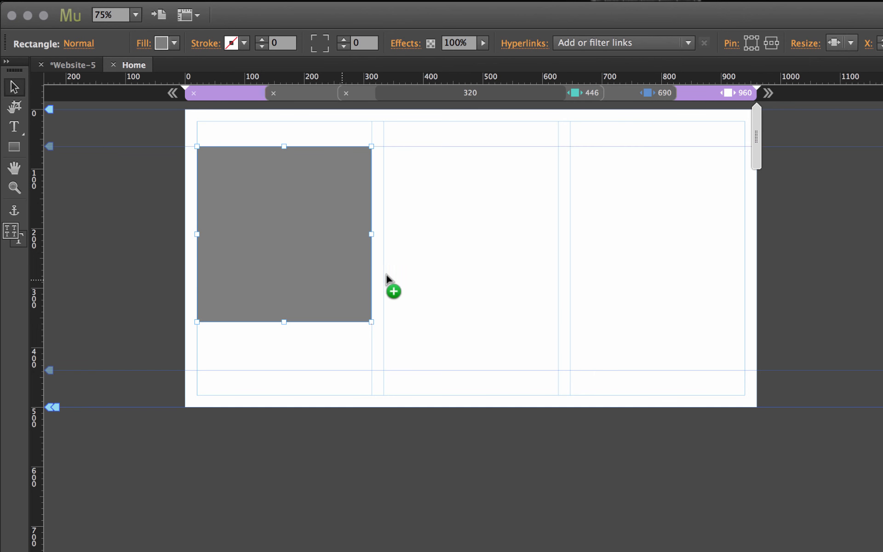
{"action": "left_click_drag", "start_coordinate": [386, 274], "coordinate": [529, 262]}
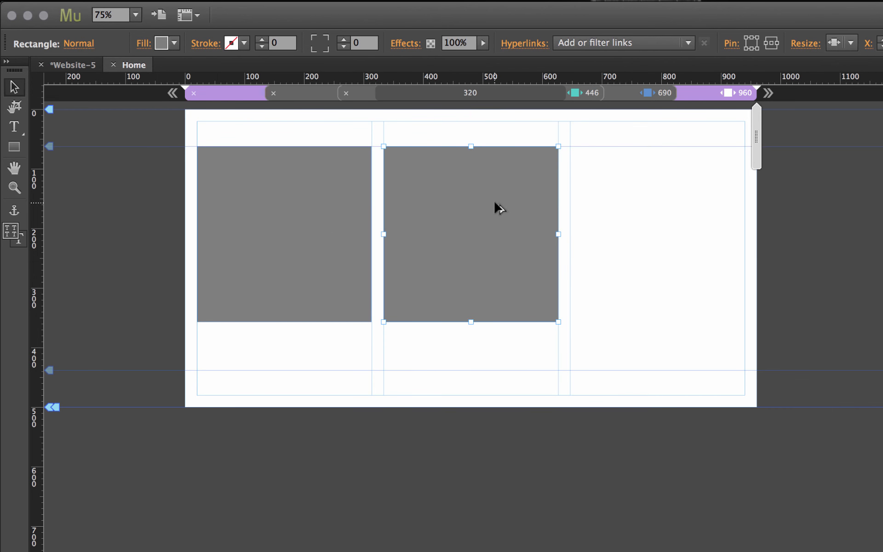
{"action": "left_click_drag", "start_coordinate": [496, 204], "coordinate": [685, 214]}
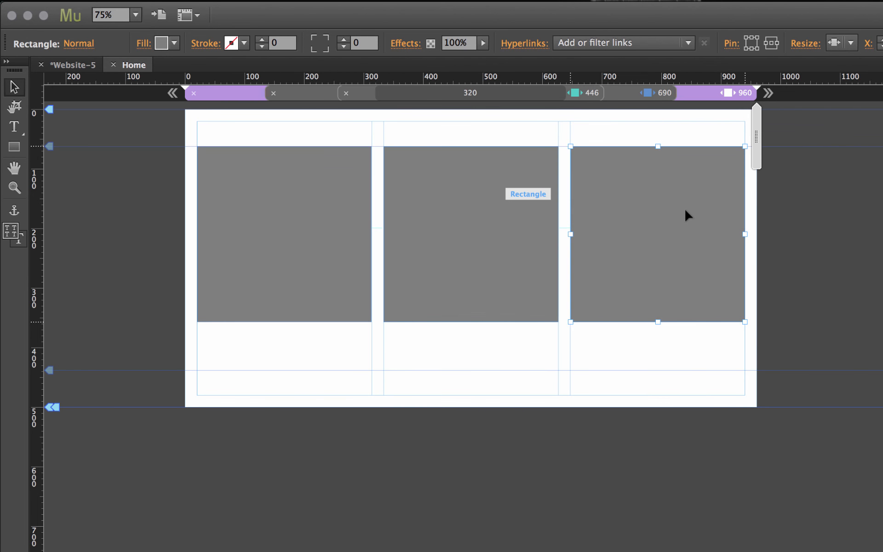
Lock the page at its 960 px maximum width, test widening it, and allow it to expand beyond 960 px again
{"action": "left_click", "coordinate": [773, 95]}
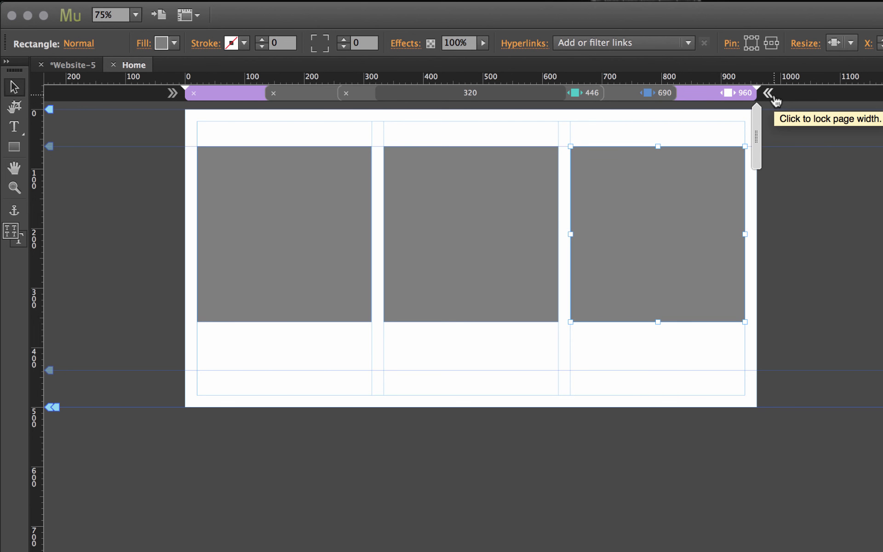
{"action": "mouse_move", "coordinate": [756, 138]}
{"action": "left_mouse_down"}
{"action": "mouse_move", "coordinate": [880, 152]}
{"action": "mouse_move", "coordinate": [816, 171]}
{"action": "mouse_move", "coordinate": [777, 152]}
{"action": "left_mouse_up"}
{"action": "left_click", "coordinate": [735, 89]}
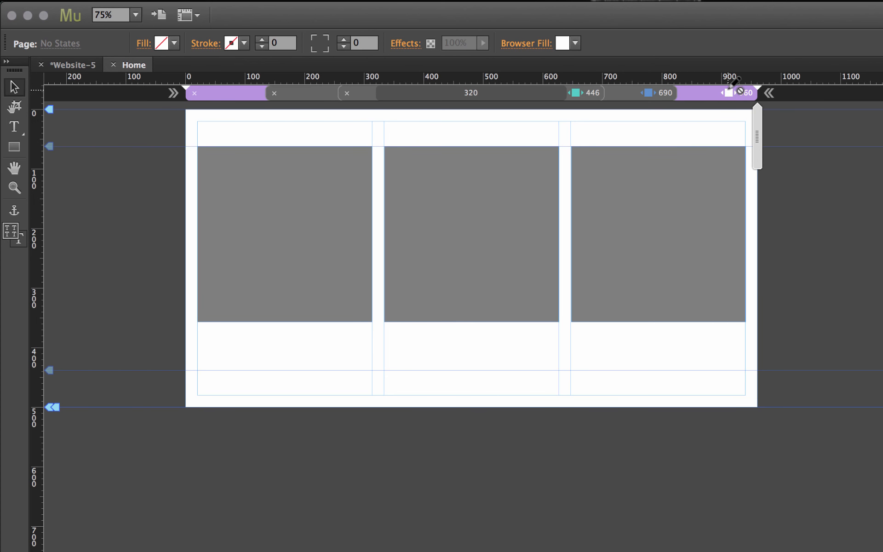
{"action": "left_click", "coordinate": [769, 93]}
{"action": "mouse_move", "coordinate": [756, 128]}
{"action": "left_mouse_down"}
{"action": "mouse_move", "coordinate": [881, 143]}
{"action": "mouse_move", "coordinate": [863, 176]}
{"action": "mouse_move", "coordinate": [784, 181]}
{"action": "mouse_move", "coordinate": [817, 187]}
{"action": "mouse_move", "coordinate": [804, 191]}
{"action": "mouse_move", "coordinate": [762, 197]}
{"action": "mouse_move", "coordinate": [758, 165]}
{"action": "left_mouse_up"}
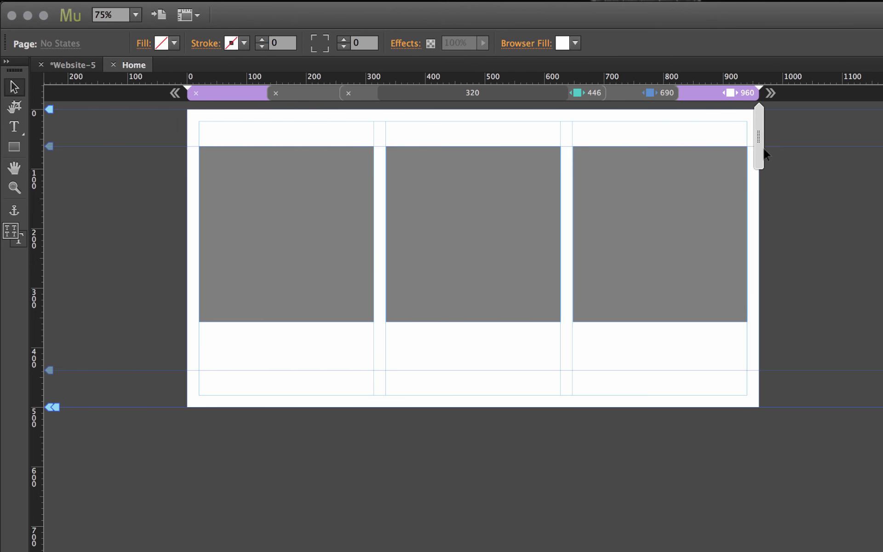